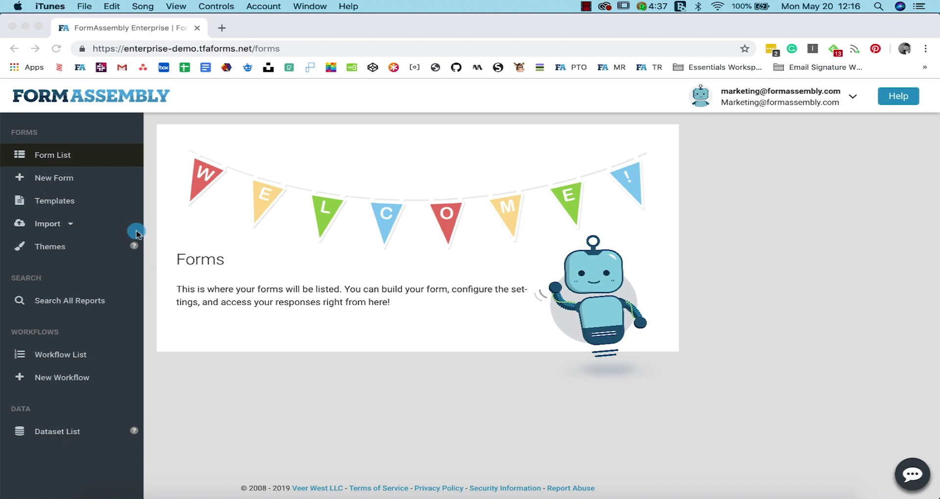
# Create a new form and apply the public Cloud theme to it.
pyautogui.click(71, 180)
pyautogui.click(66, 179)
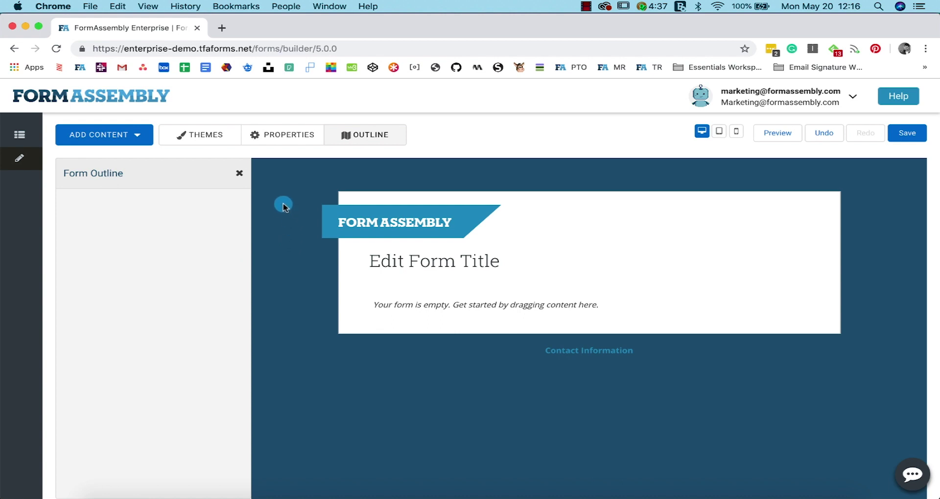
pyautogui.click(200, 137)
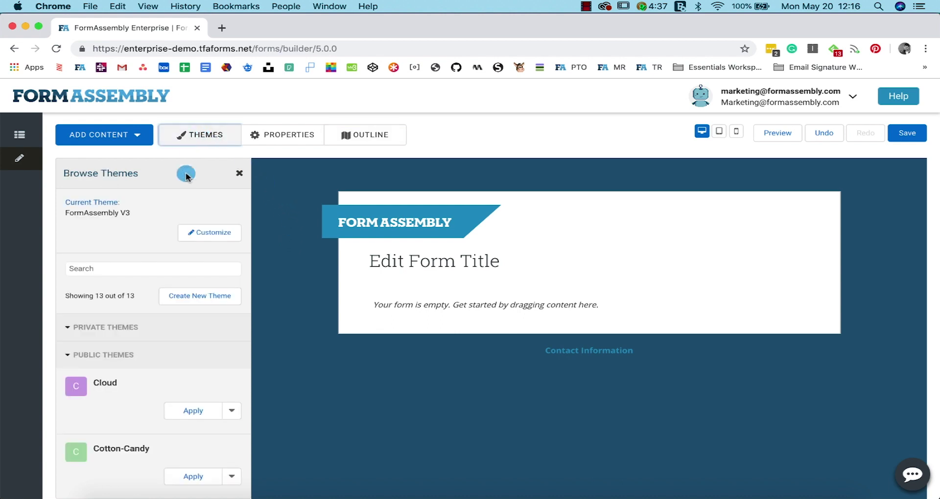
pyautogui.scroll(-5, 147, 392)
pyautogui.click(194, 233)
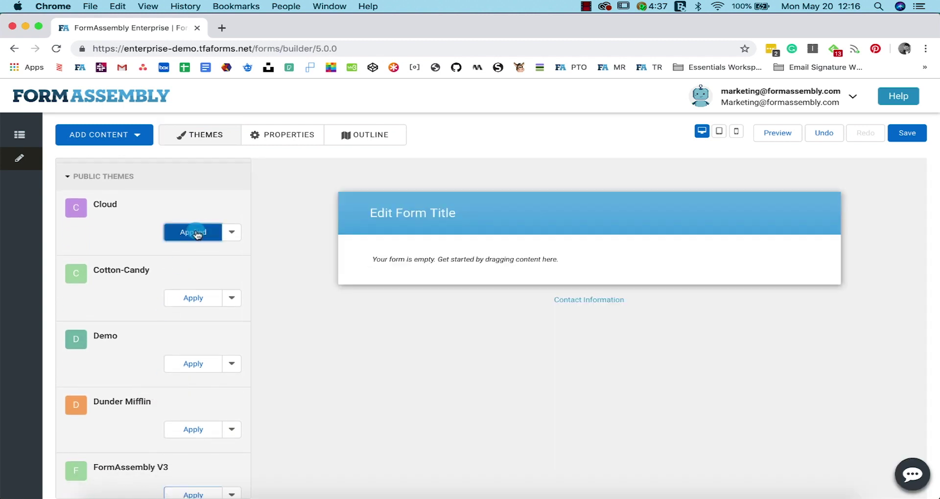
# Set the form's layout width to 350px in the form properties.
pyautogui.click(290, 139)
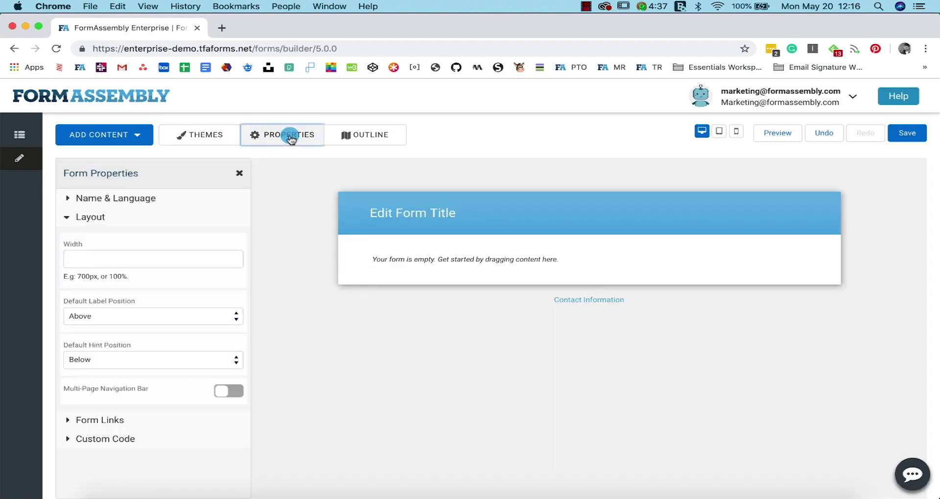
pyautogui.click(127, 261)
pyautogui.write('350px')
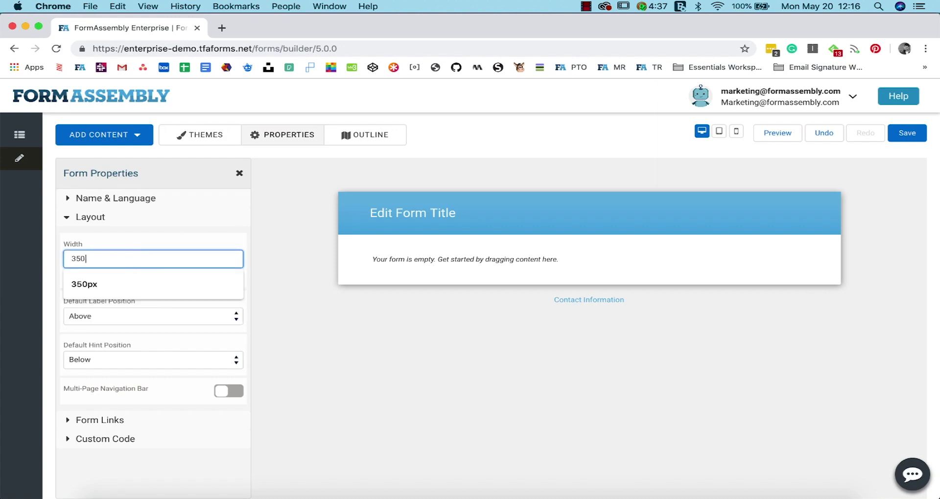
pyautogui.click(168, 243)
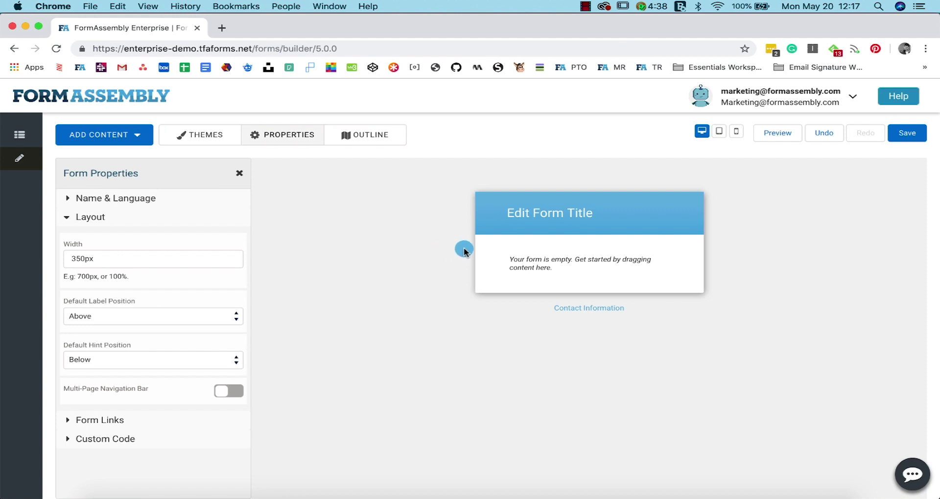
# Change the form title to "Contact Form" and update the form name to match.
pyautogui.click(558, 213)
pyautogui.write('C')
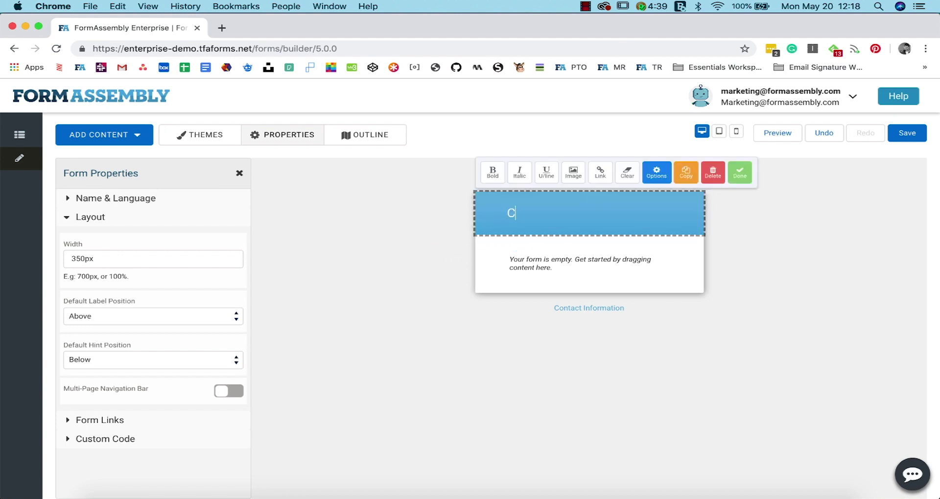
pyautogui.write('ontact Form')
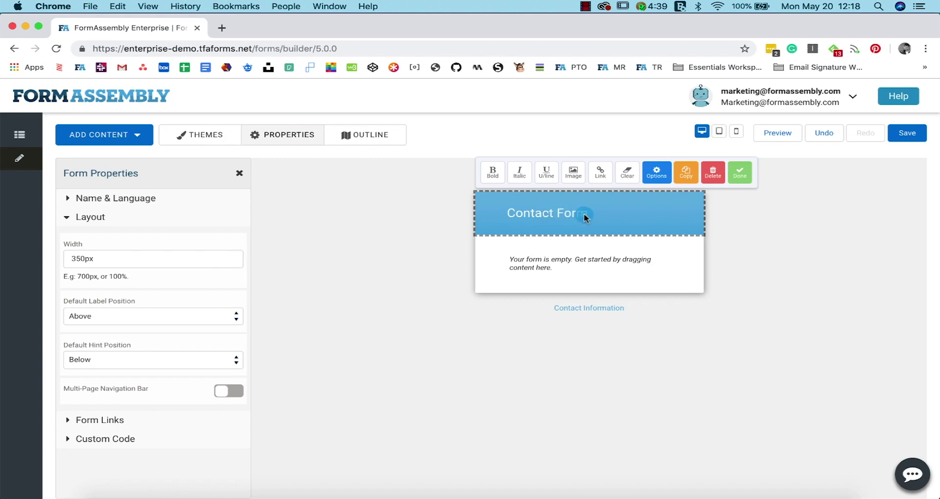
pyautogui.click(740, 171)
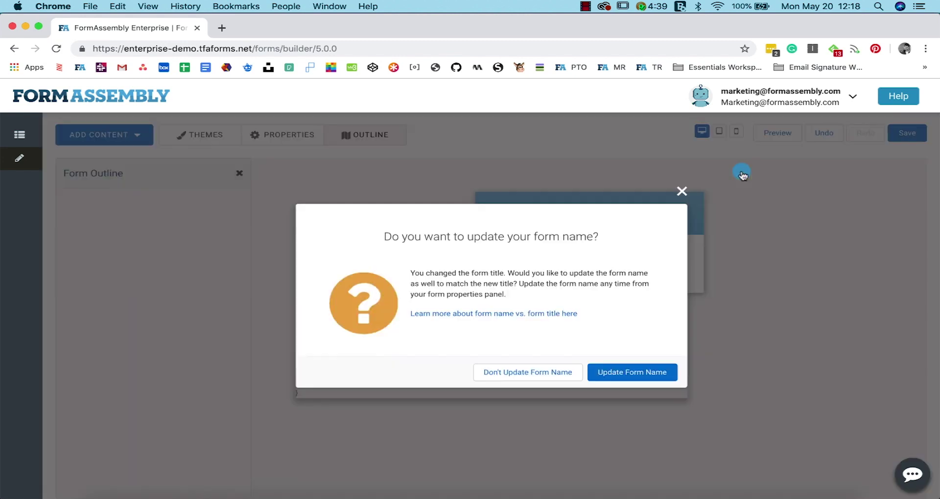
pyautogui.click(638, 381)
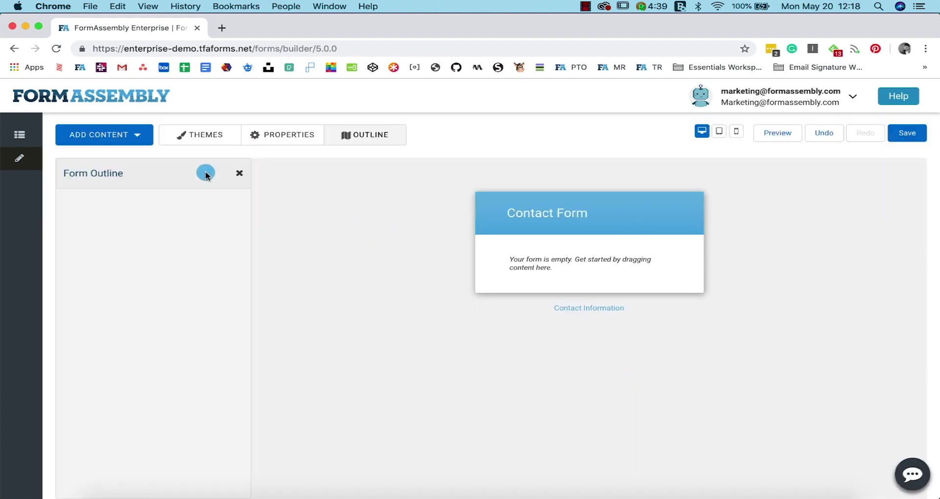
# Add a text input question to the form and duplicate it to make three text fields.
pyautogui.click(123, 140)
pyautogui.moveTo(120, 156)
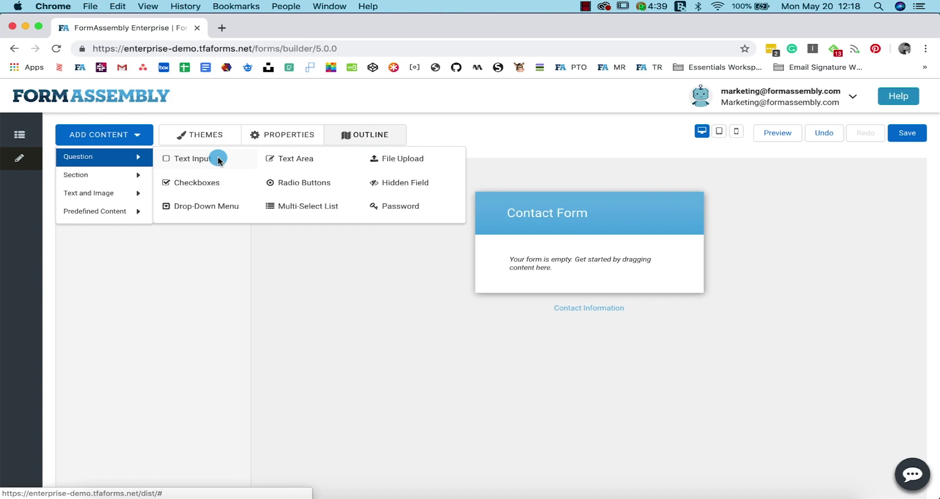
pyautogui.click(200, 161)
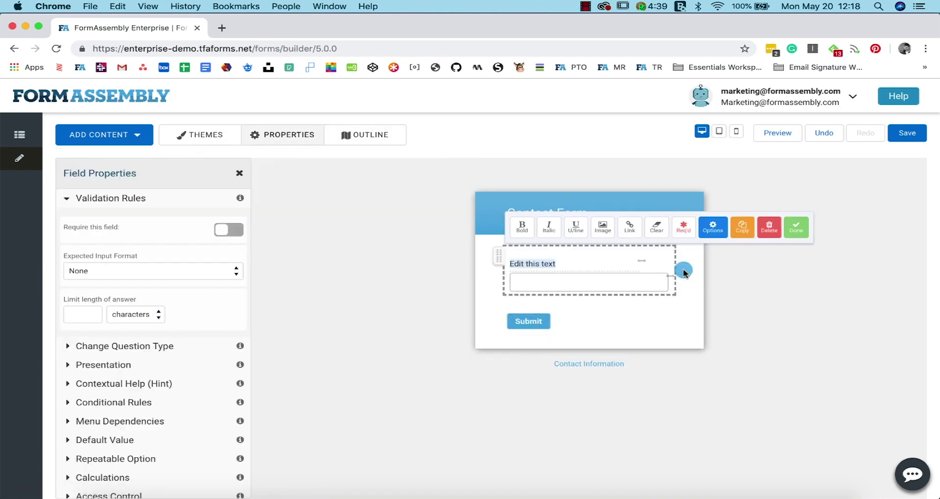
pyautogui.click(743, 236)
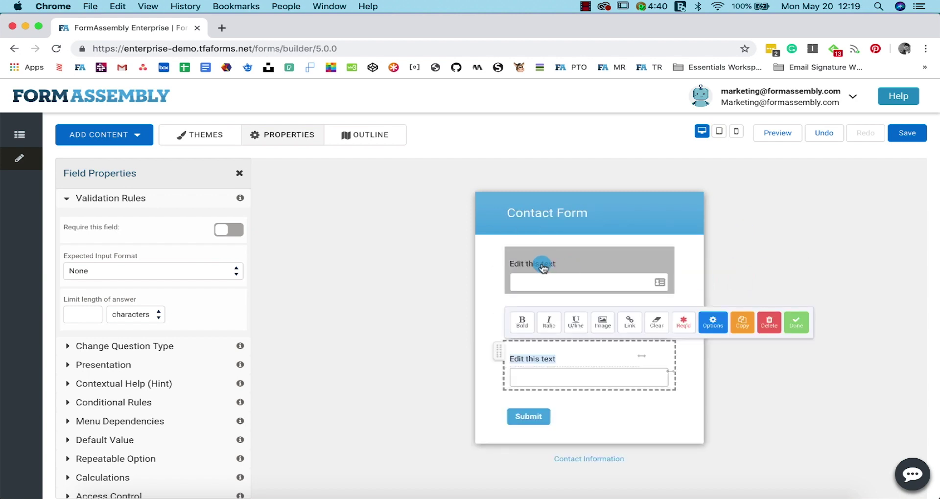
# Label the three text fields "First", "Last" and "Email" in order.
pyautogui.click(542, 267)
pyautogui.write('First')
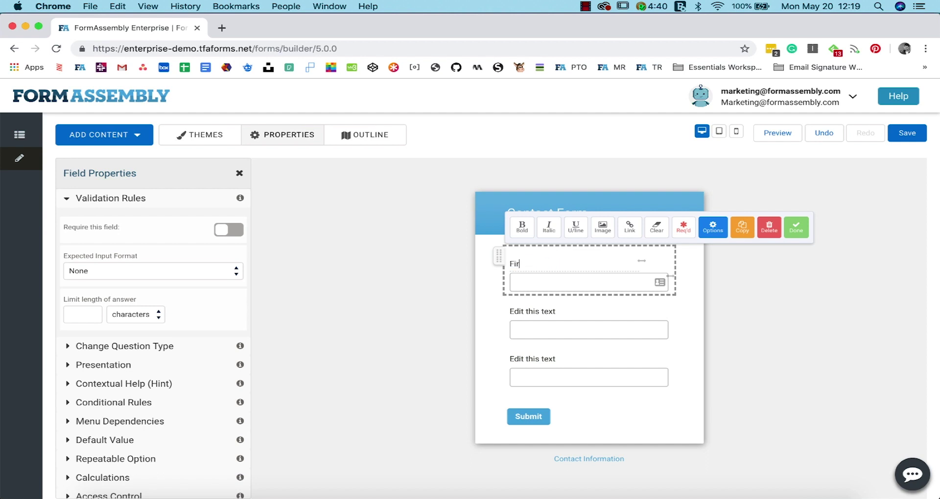
pyautogui.click(528, 312)
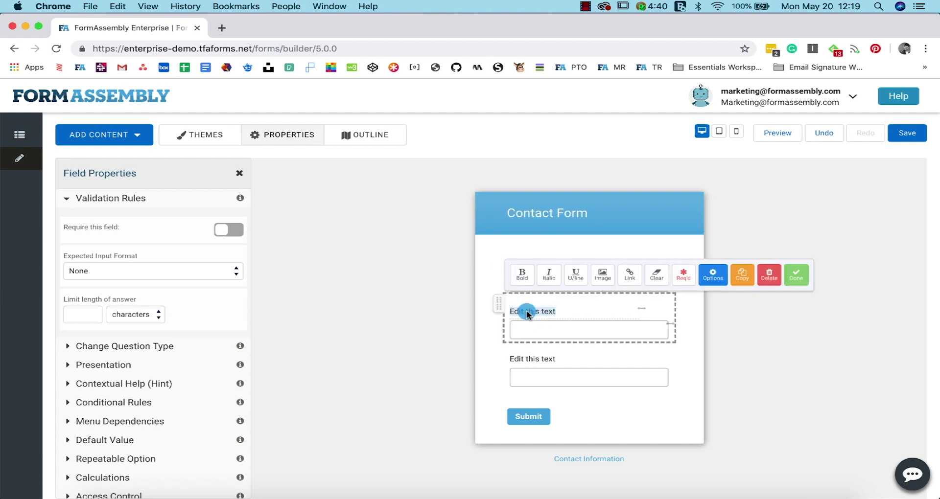
pyautogui.write('Last')
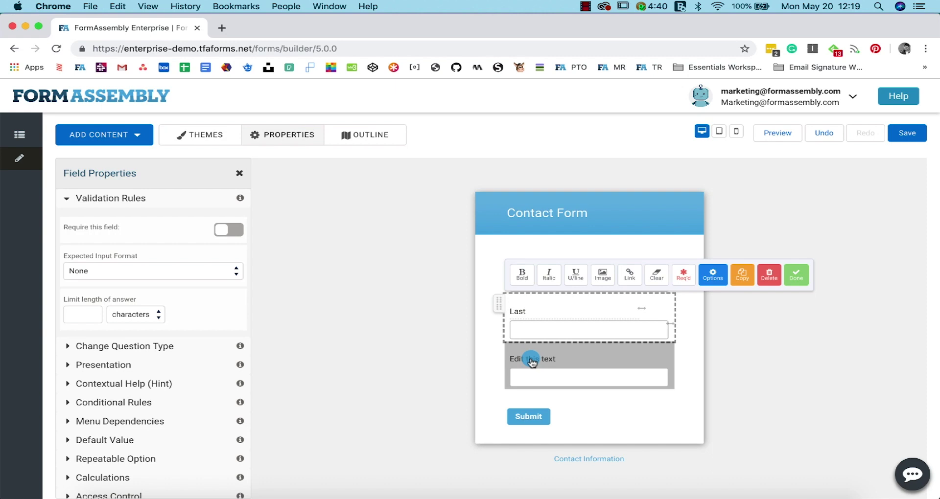
pyautogui.click(532, 362)
pyautogui.write('Email')
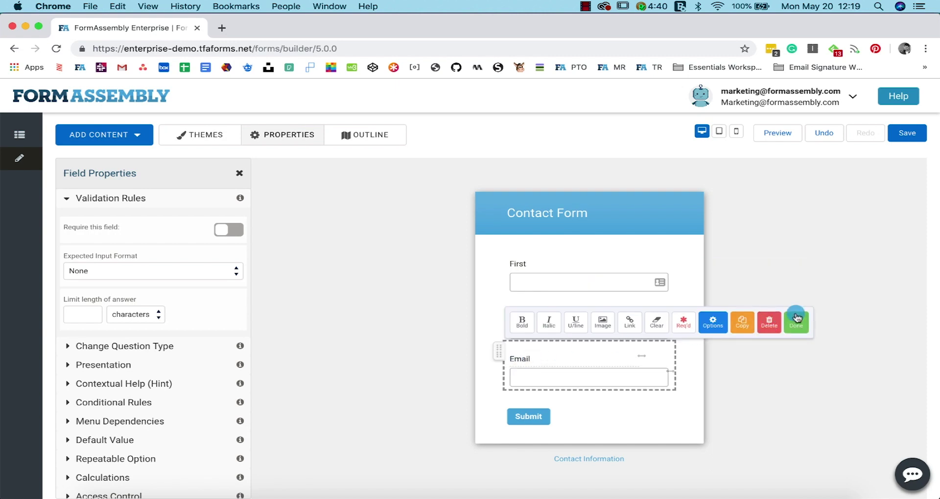
pyautogui.click(796, 319)
# Add a radio buttons question below the Email field with the label "Best time to contact".
pyautogui.click(134, 134)
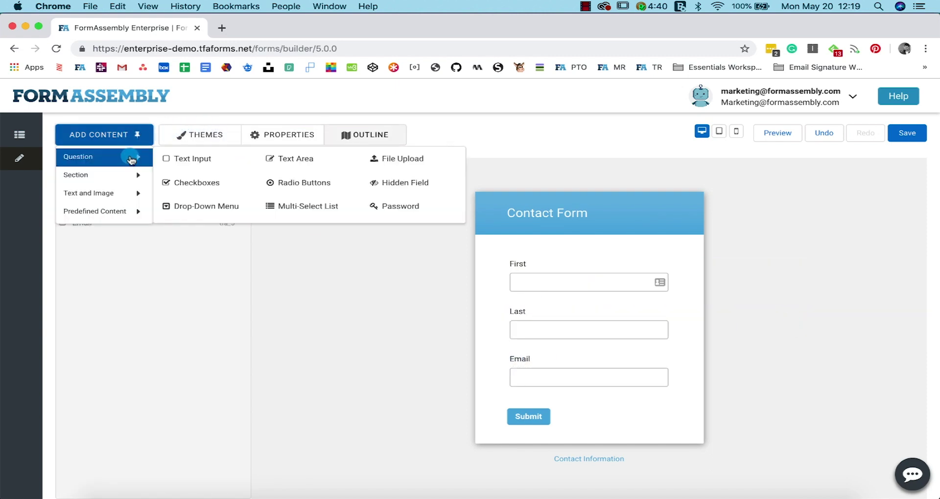
pyautogui.click(305, 183)
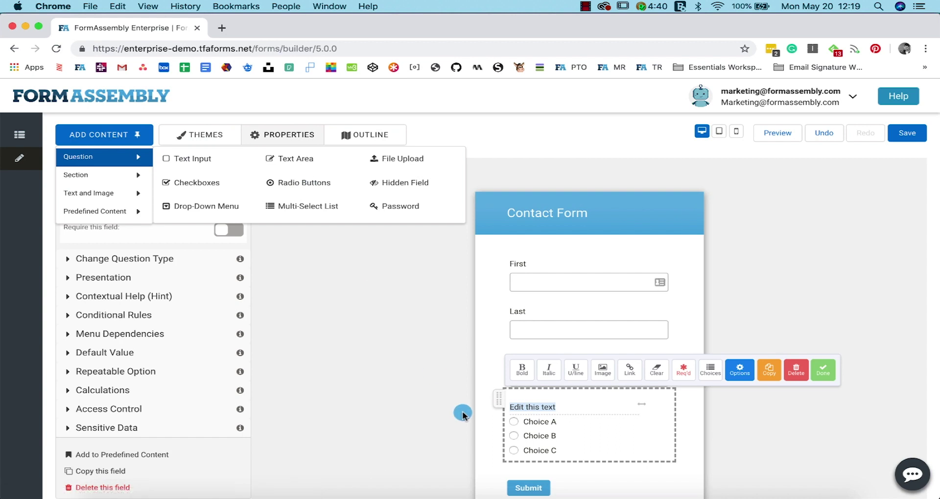
pyautogui.write('Best time to ')
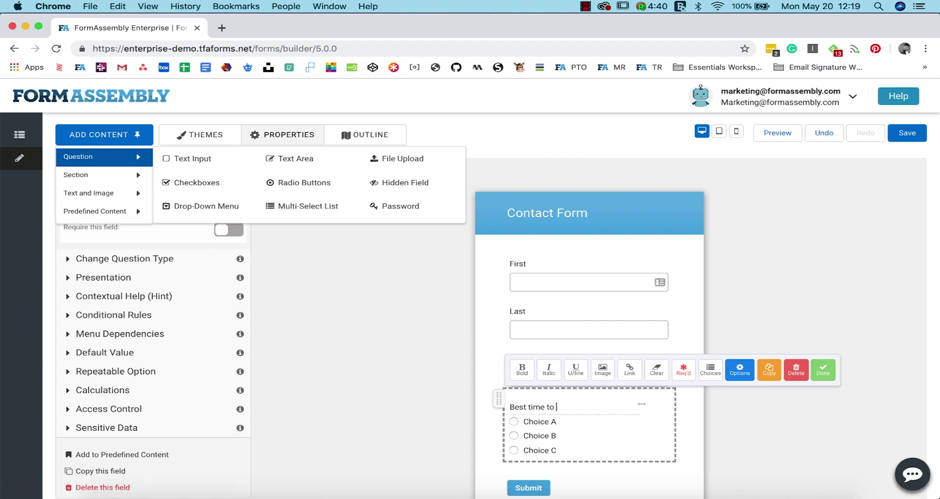
pyautogui.write('contact')
# Name the three choices of the contact time question "Morning", "Afternoon" and "Night", and finish editing it.
pyautogui.click(538, 421)
pyautogui.write('Morning ')
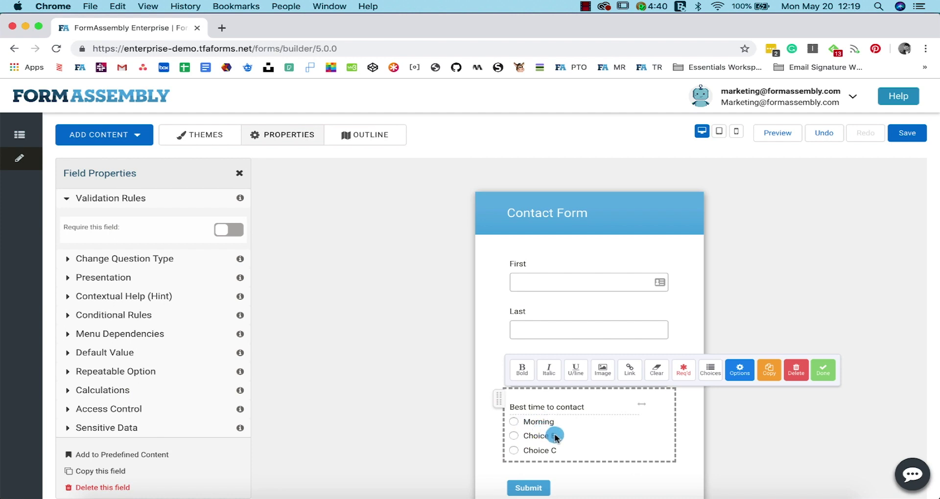
pyautogui.write('Afternoon')
pyautogui.click(553, 451)
pyautogui.write('Night')
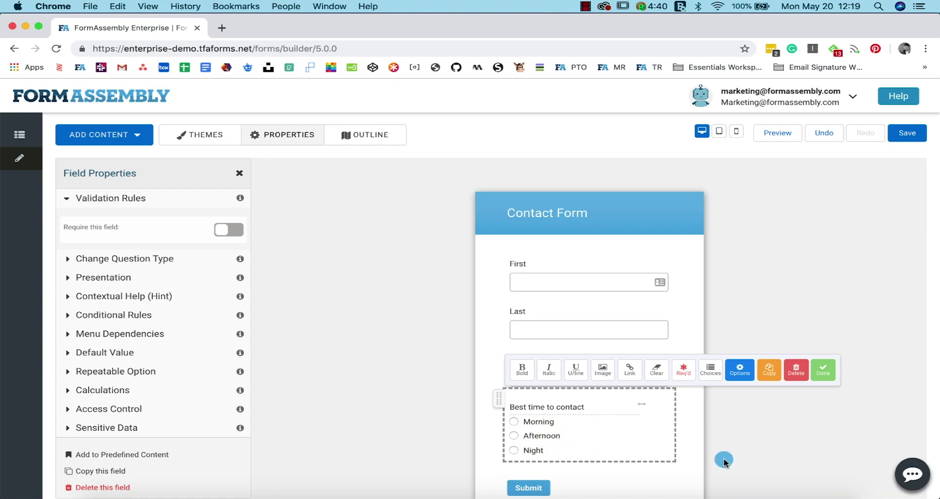
pyautogui.click(822, 376)
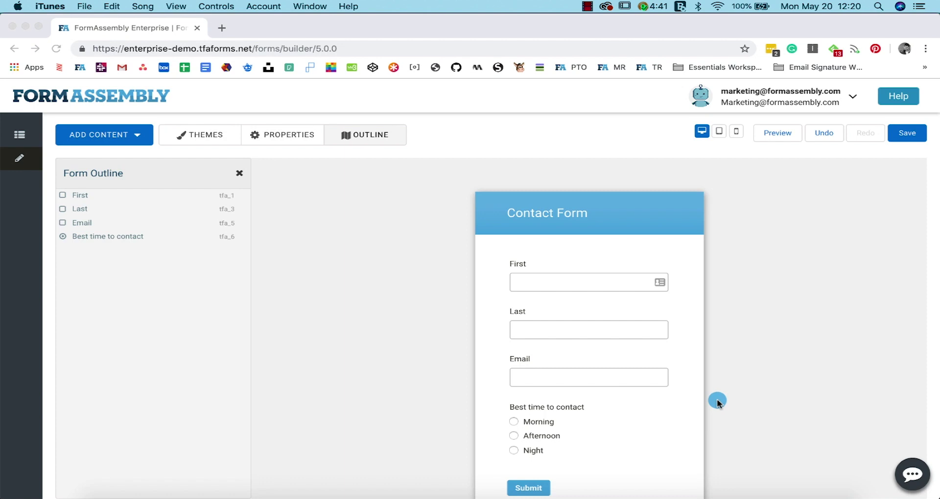
# Set the Email field's expected input format to Email and make the field required.
pyautogui.click(646, 358)
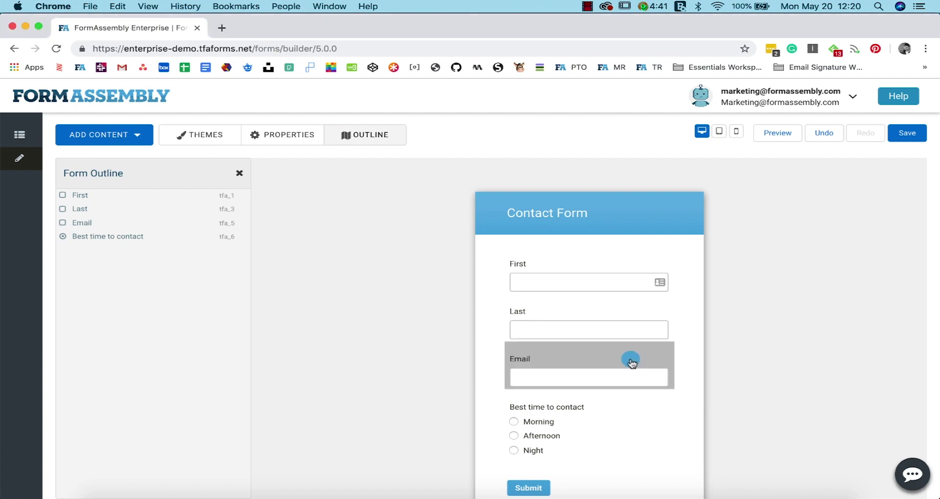
pyautogui.click(646, 359)
pyautogui.click(708, 322)
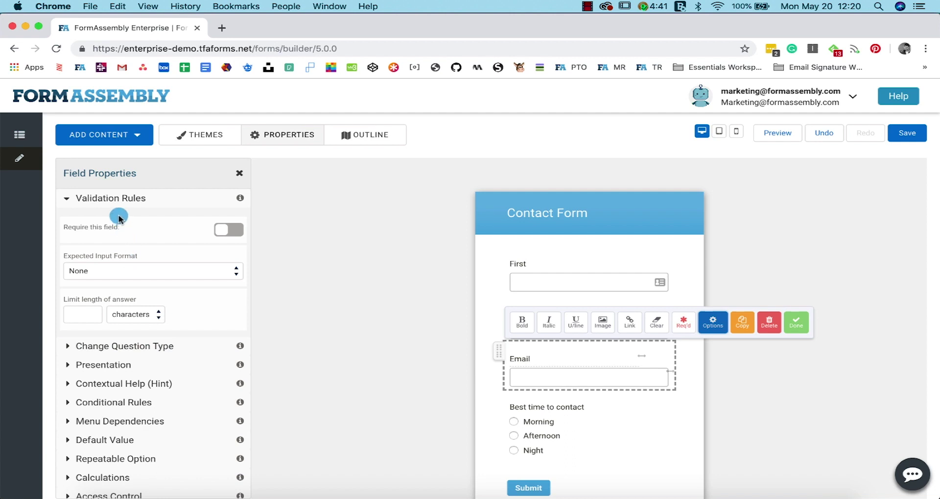
pyautogui.click(136, 270)
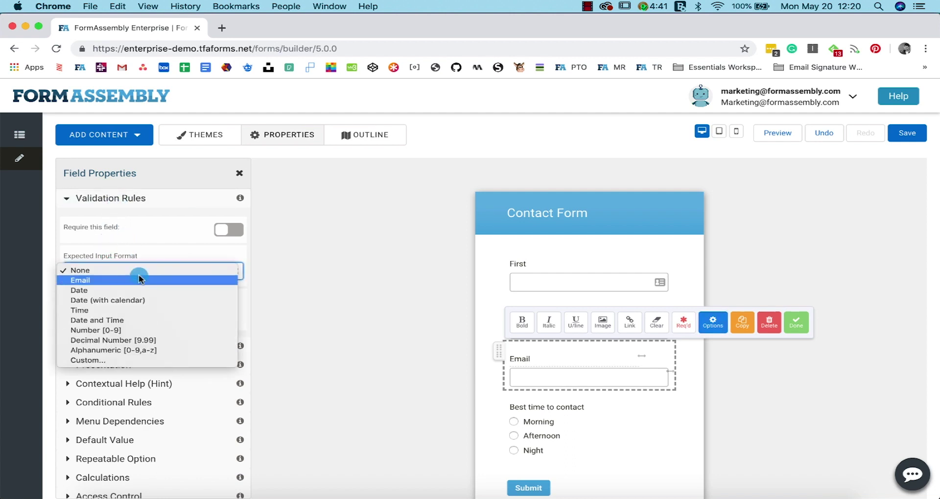
pyautogui.click(137, 281)
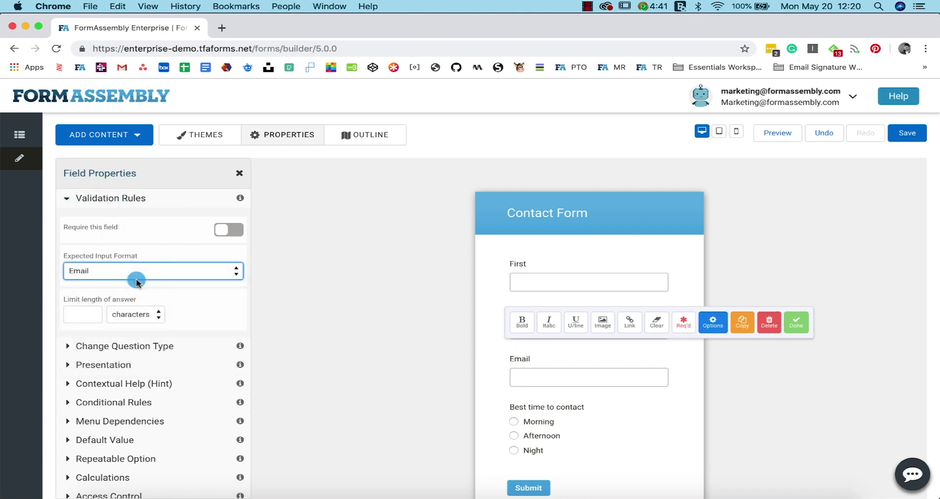
pyautogui.click(685, 324)
pyautogui.click(792, 325)
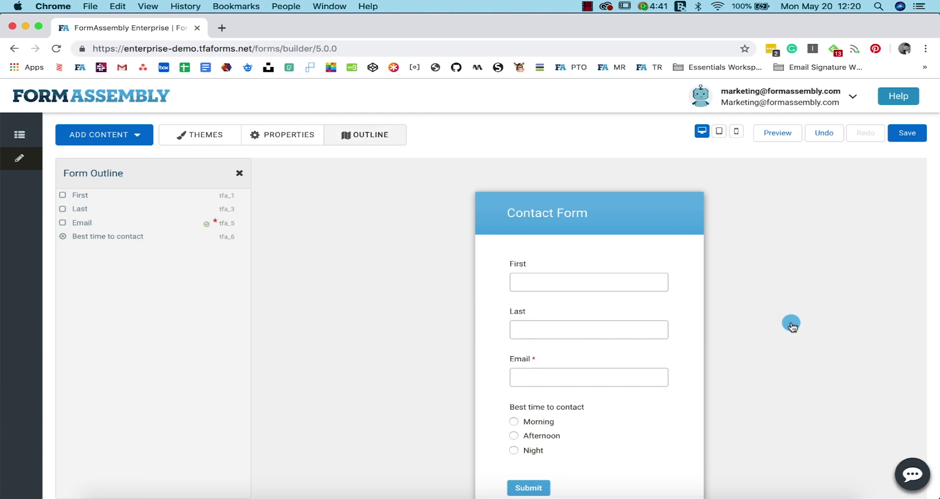
# Change the submit button's label to "Contact Us".
pyautogui.scroll(-3, 718, 353)
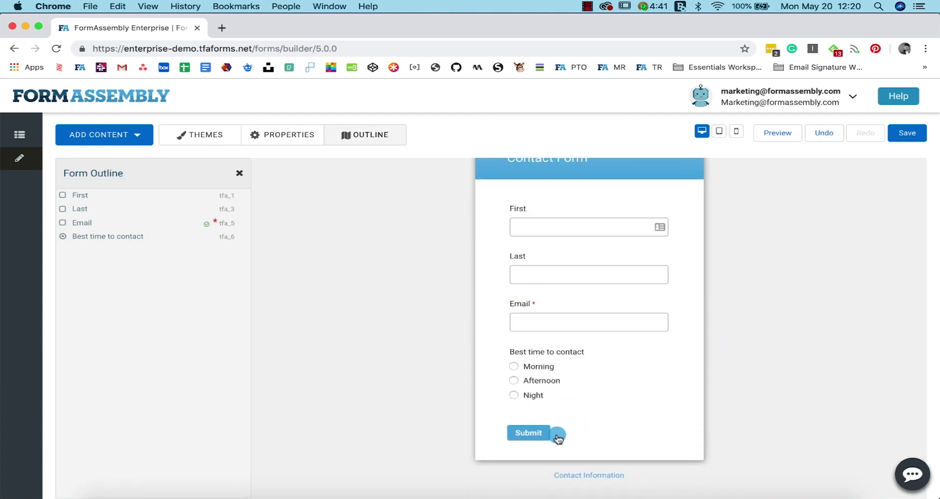
pyautogui.click(525, 435)
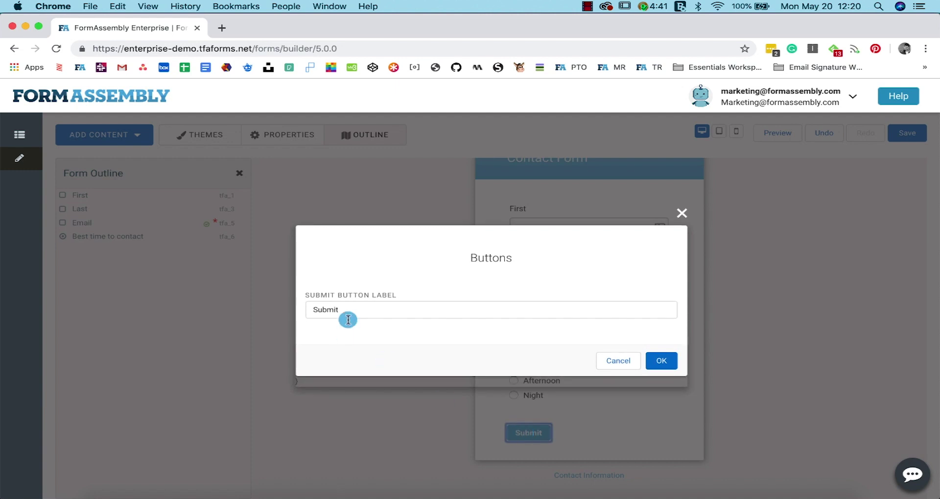
pyautogui.tripleClick(308, 309)
pyautogui.write('Contact Us')
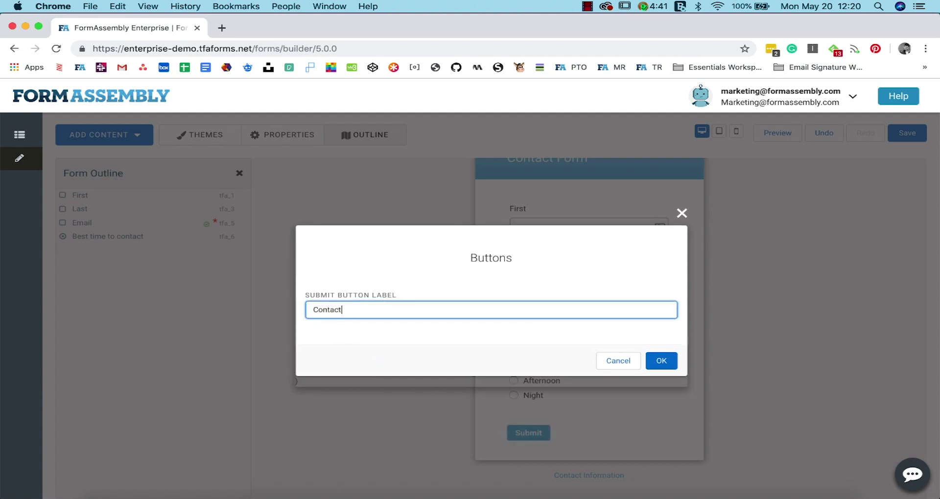
pyautogui.click(643, 353)
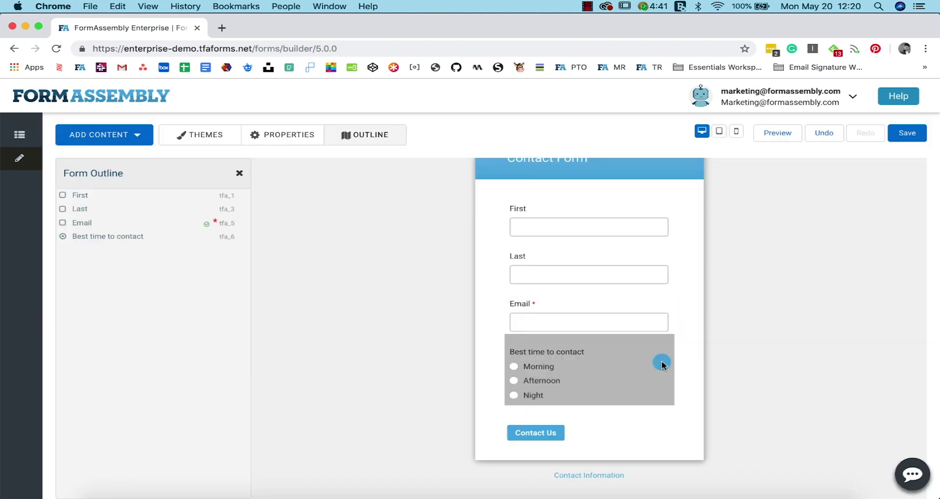
# Save the contact form and open its published view.
pyautogui.click(918, 137)
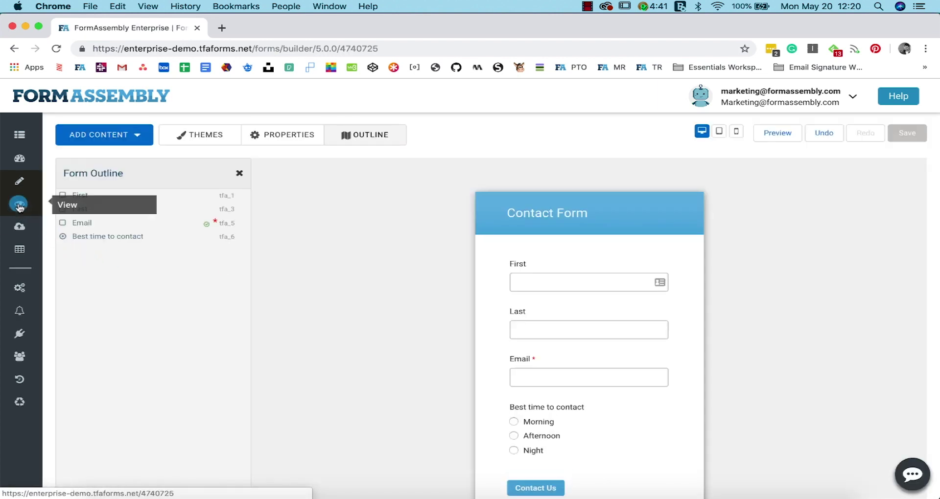
pyautogui.click(19, 204)
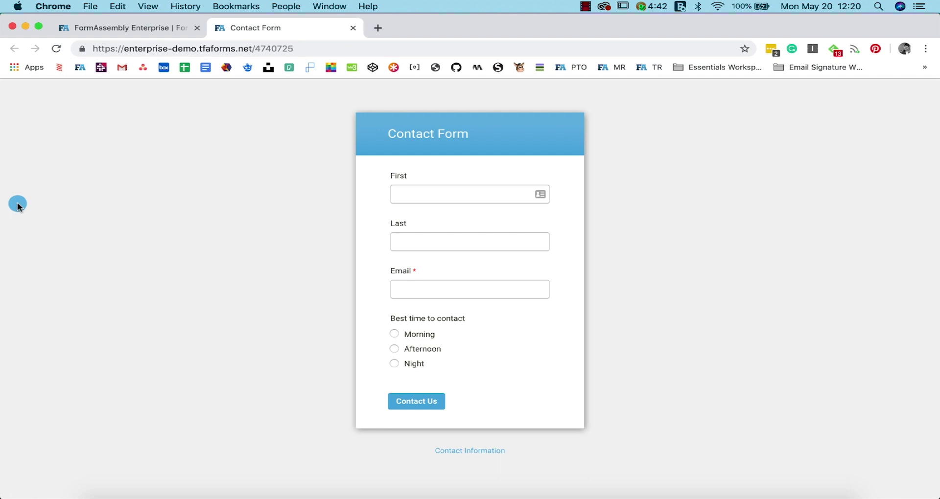